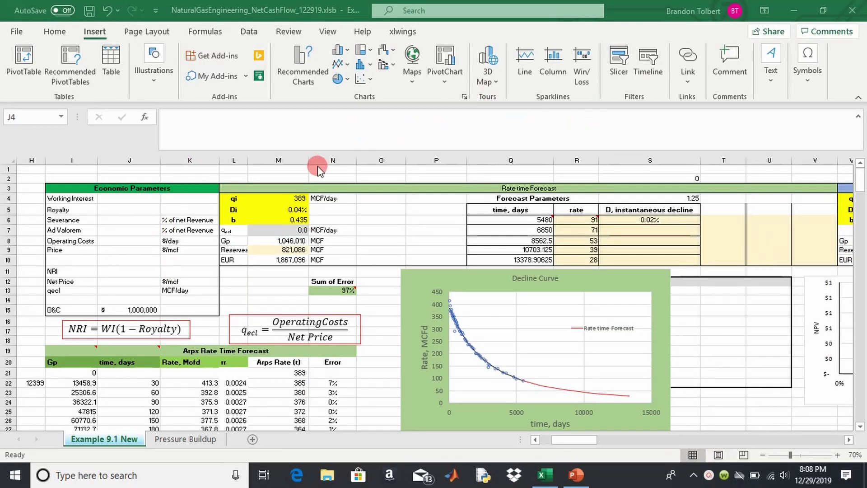
pyautogui.hotkey('shift', 'Down')
pyautogui.hotkey('shift', 'Down')
pyautogui.hotkey('shift', 'Down')
pyautogui.hotkey('shift', 'Down')
pyautogui.hotkey('shift', 'Down')
pyautogui.hotkey('shift', 'Down')
pyautogui.hotkey('shift', 'Down')
pyautogui.hotkey('shift', 'Down')
pyautogui.hotkey('shift', 'Down')
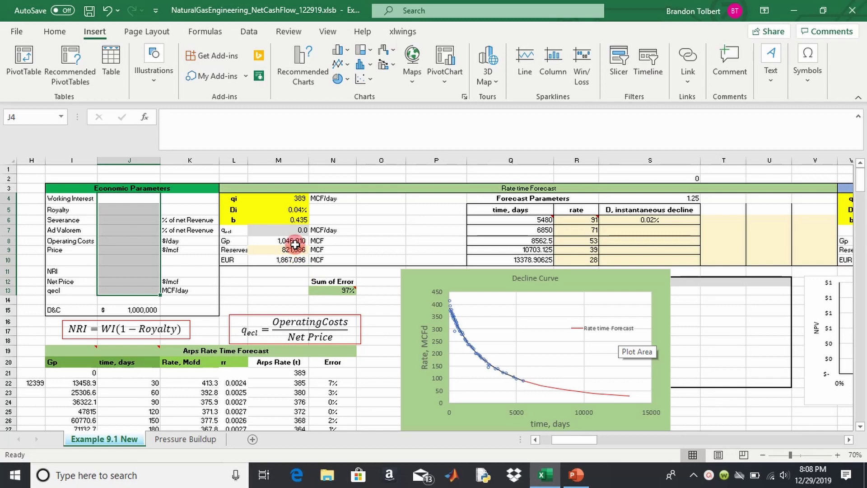
pyautogui.click(216, 254)
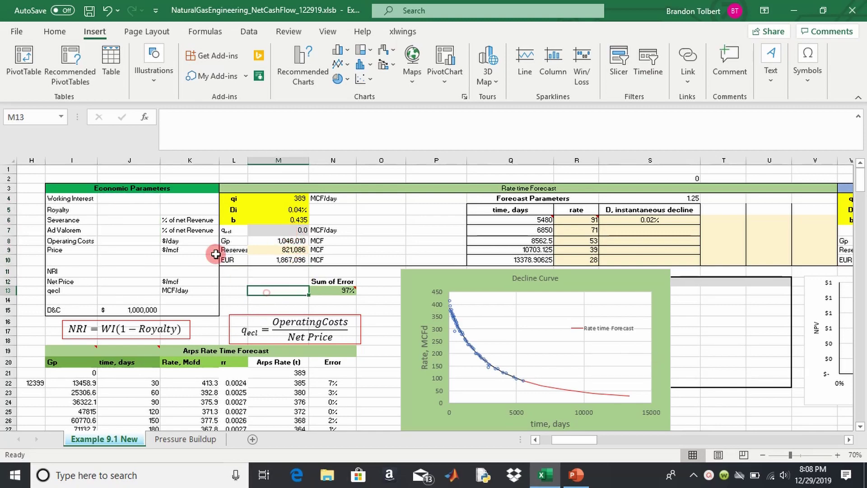
pyautogui.moveTo(57, 184); pyautogui.dragTo(186, 310)
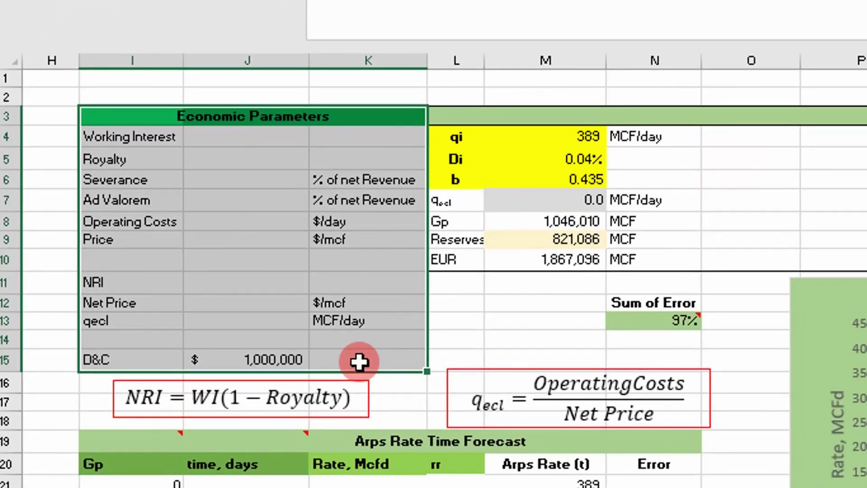
pyautogui.moveTo(359, 361); pyautogui.dragTo(374, 228)
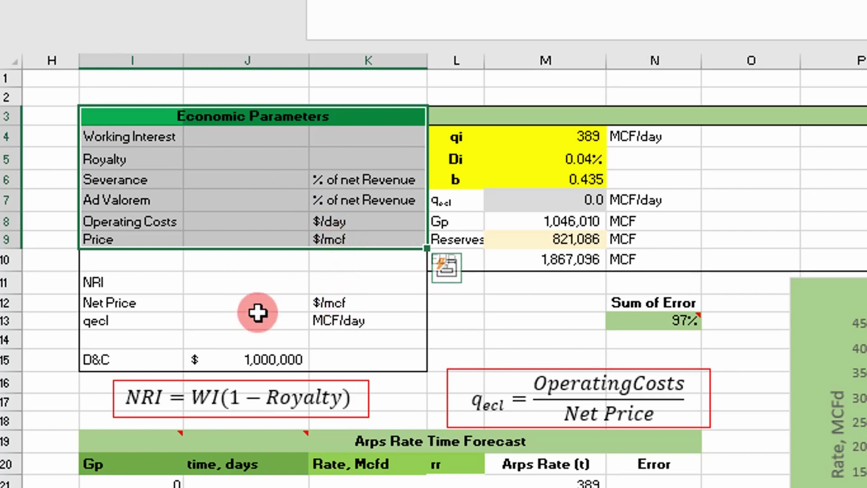
pyautogui.click(302, 264)
pyautogui.click(479, 303)
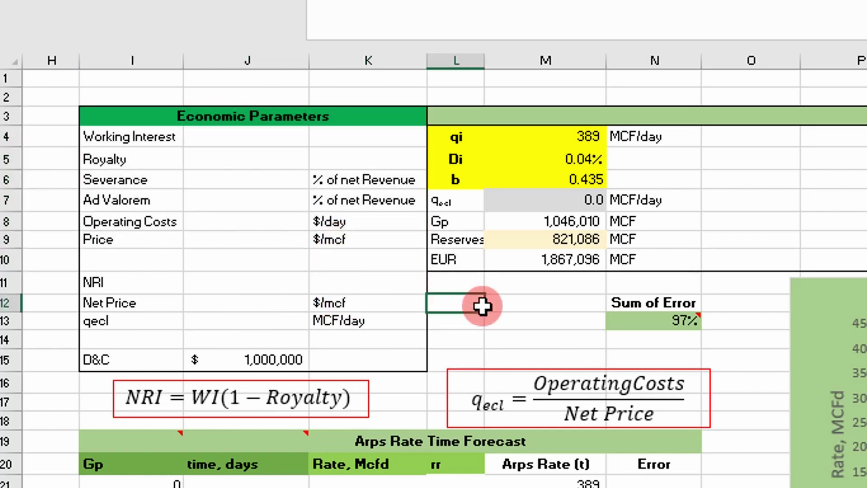
pyautogui.click(271, 151)
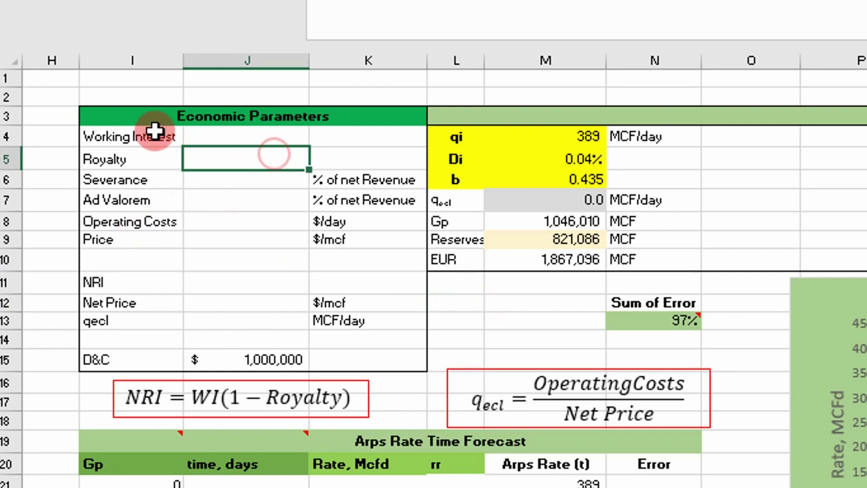
pyautogui.moveTo(155, 136); pyautogui.dragTo(245, 238)
pyautogui.click(240, 295)
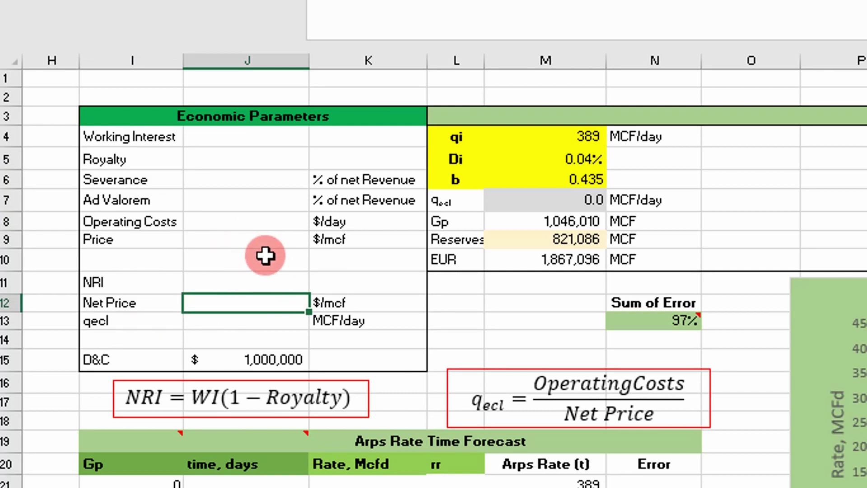
pyautogui.click(251, 354)
pyautogui.moveTo(102, 359); pyautogui.dragTo(264, 359)
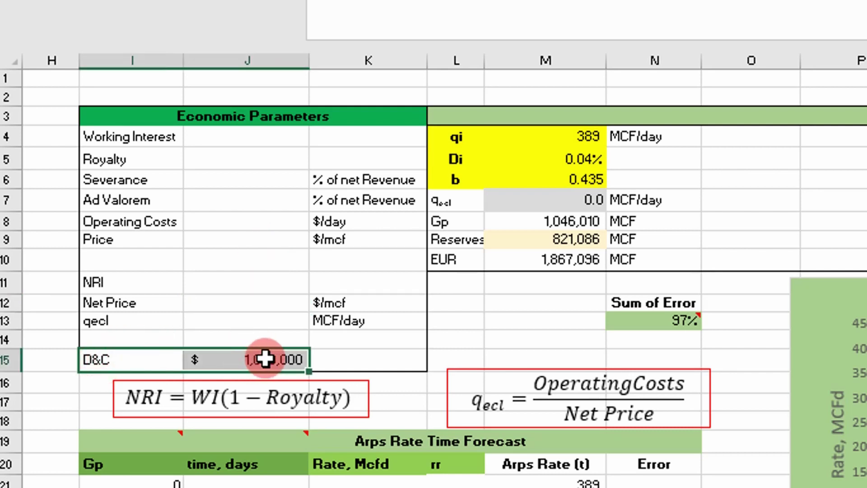
pyautogui.click(333, 344)
pyautogui.click(247, 359)
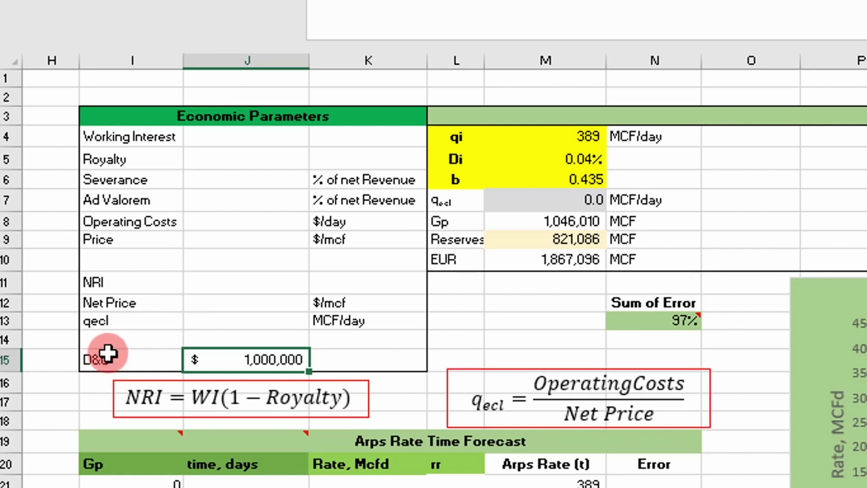
pyautogui.moveTo(107, 354); pyautogui.dragTo(273, 360)
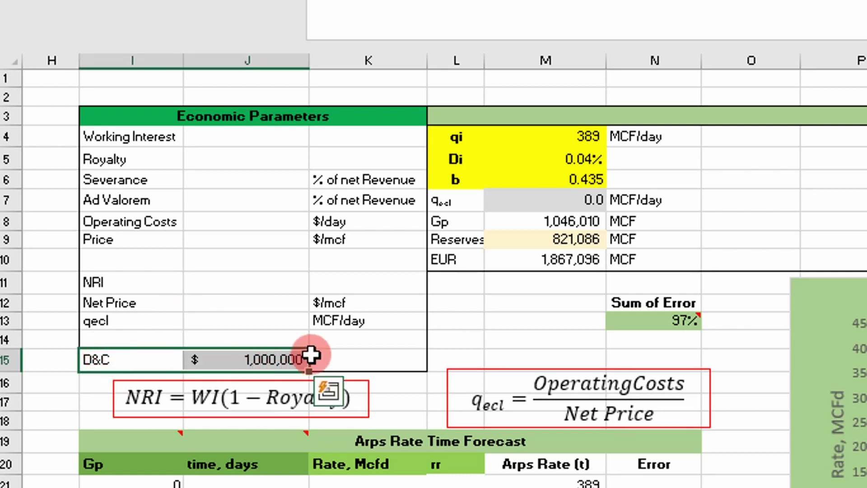
pyautogui.click(331, 360)
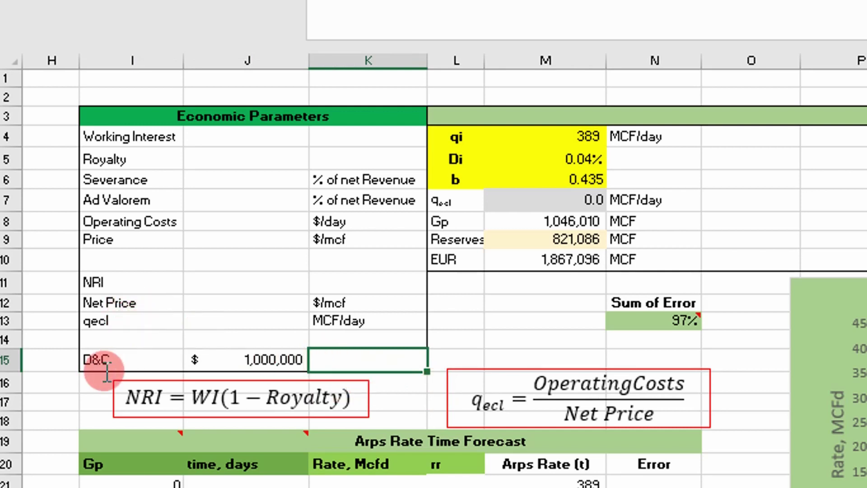
pyautogui.moveTo(118, 359); pyautogui.dragTo(257, 359)
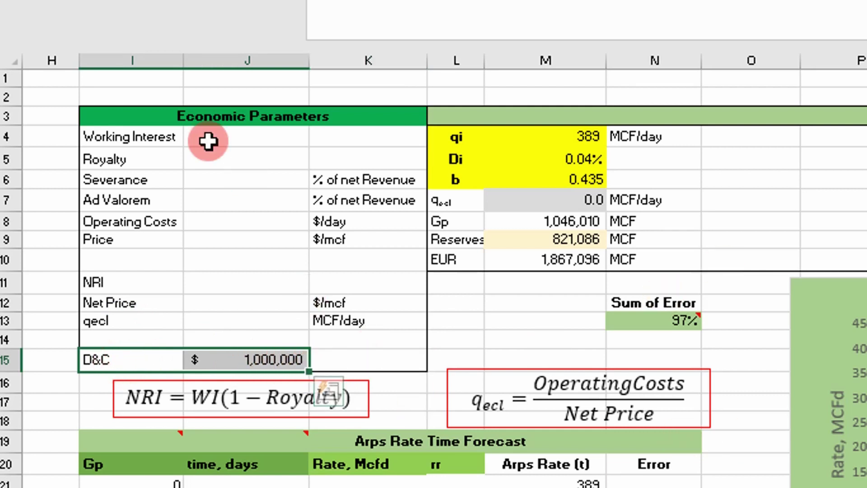
pyautogui.click(226, 139)
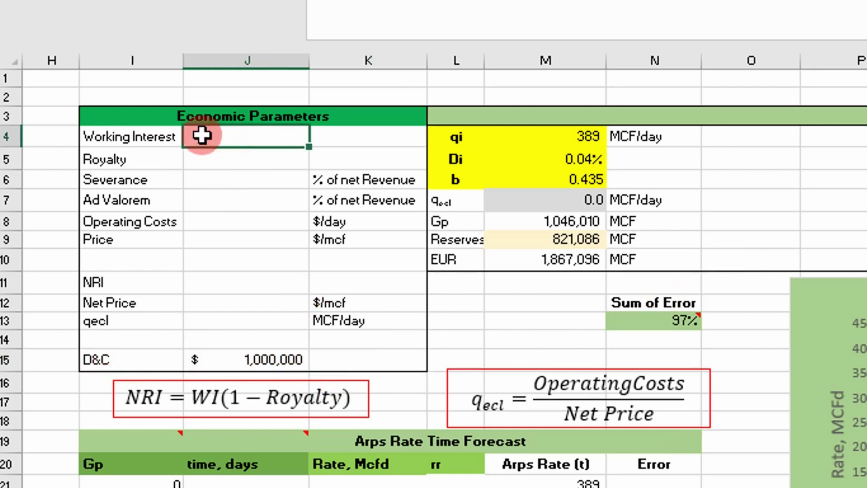
pyautogui.moveTo(140, 357); pyautogui.dragTo(356, 359)
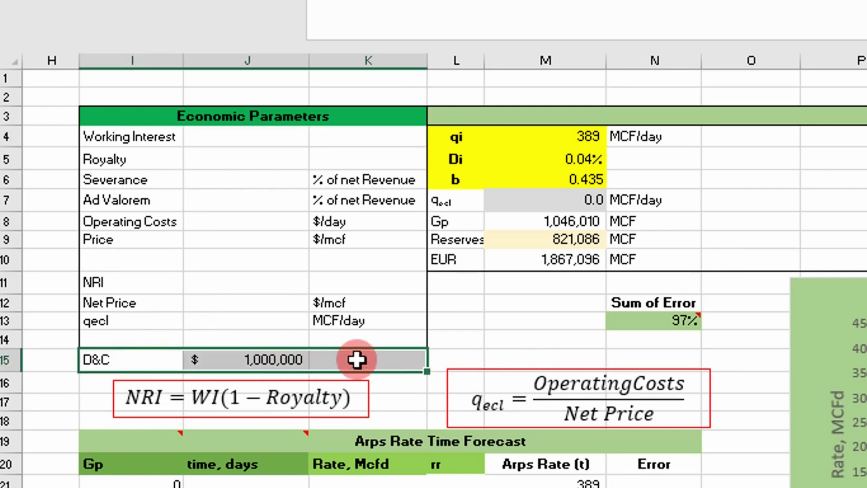
pyautogui.click(216, 225)
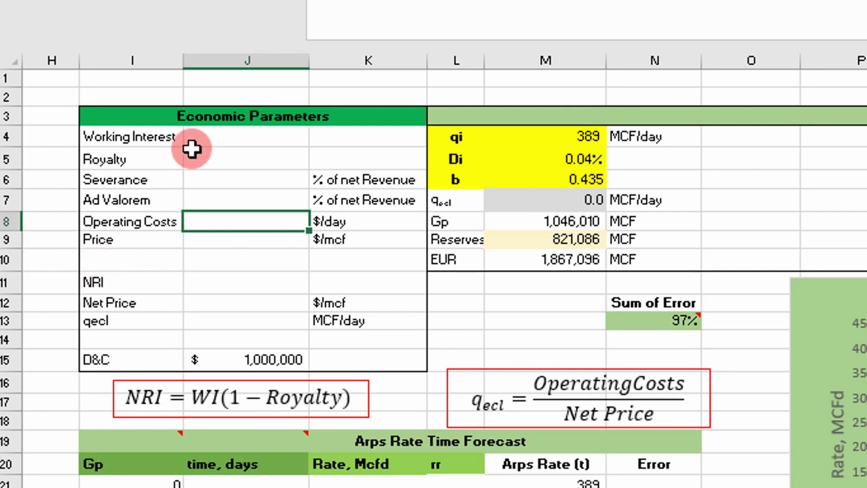
pyautogui.moveTo(199, 145)
pyautogui.mouseDown()
pyautogui.moveTo(242, 224)
pyautogui.moveTo(229, 178)
pyautogui.moveTo(205, 168)
pyautogui.moveTo(212, 145)
pyautogui.mouseUp()
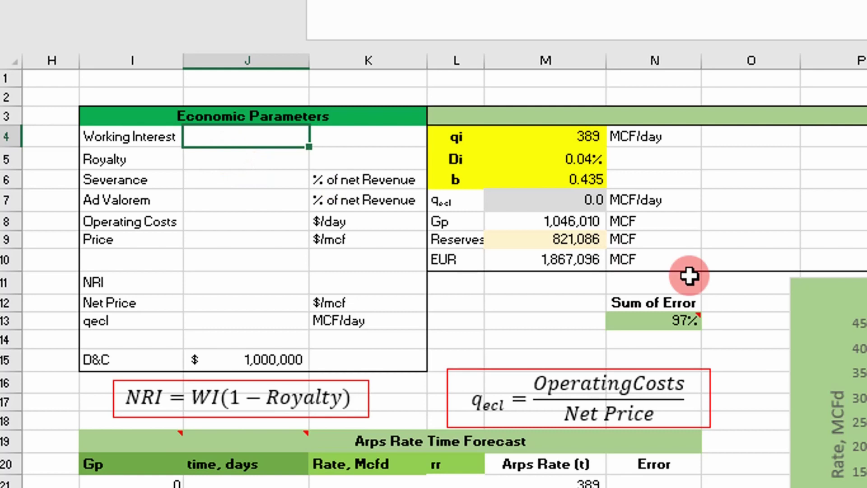
# Step: Enter 100% working interest, 1/8 royalty, 7% severance and 2% ad valorem in J4:J7
pyautogui.press('Return')
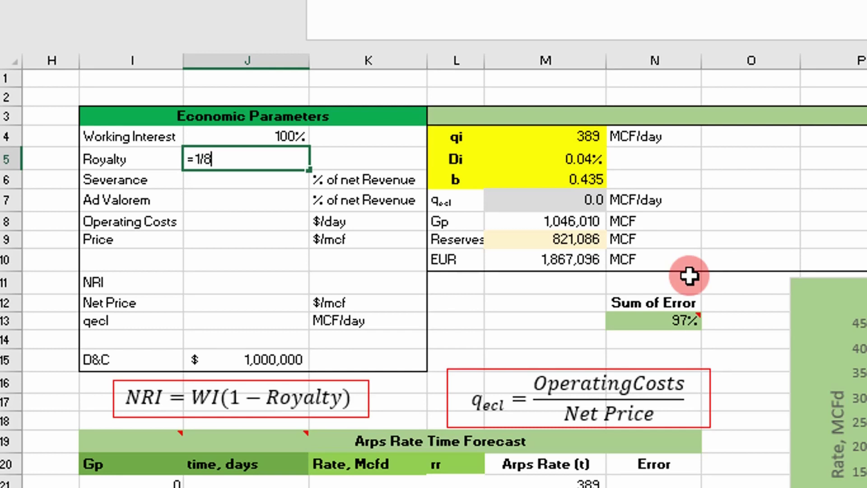
pyautogui.press('Return')
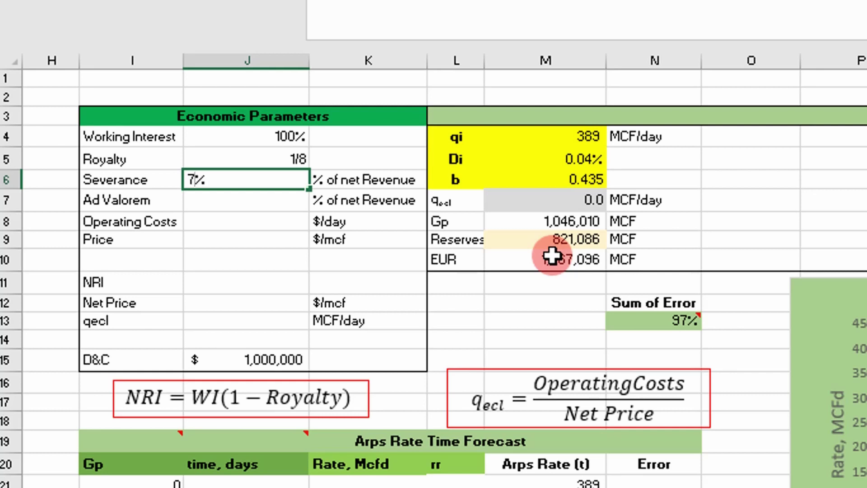
pyautogui.press('Return')
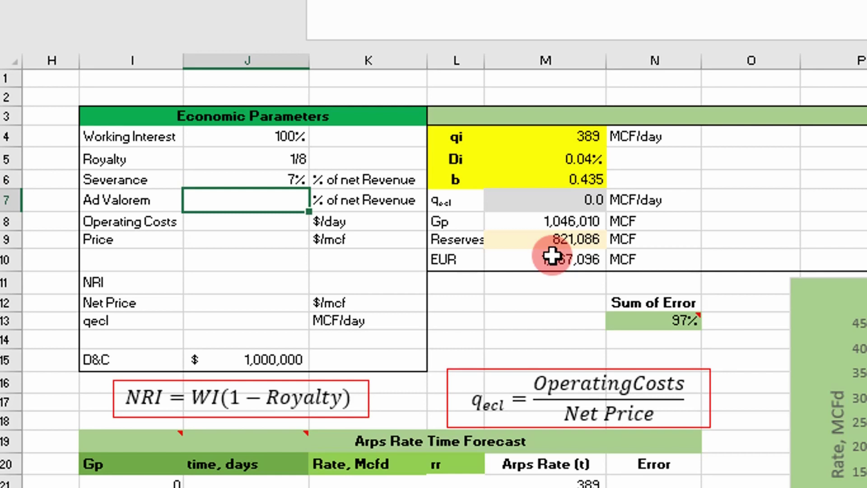
pyautogui.write('2%')
pyautogui.press('Return')
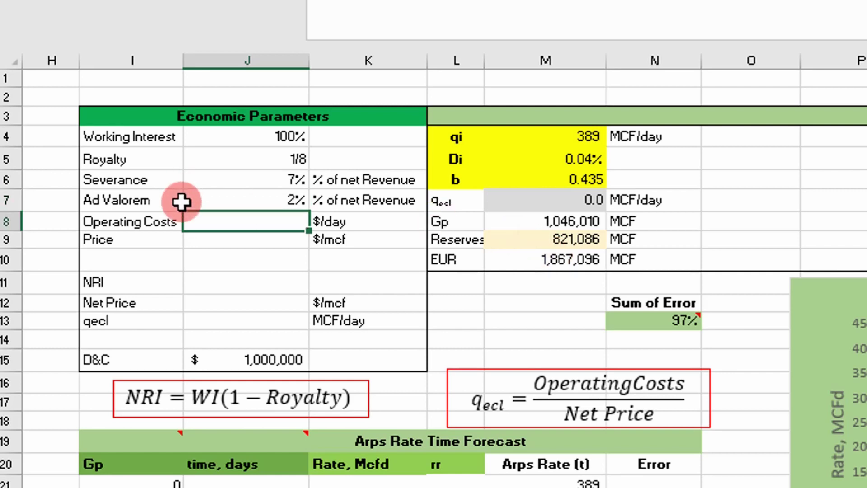
# Step: Enter operating costs of 100 $/day in J8 and a price of 3.65 $/mcf in J9
pyautogui.click(262, 201)
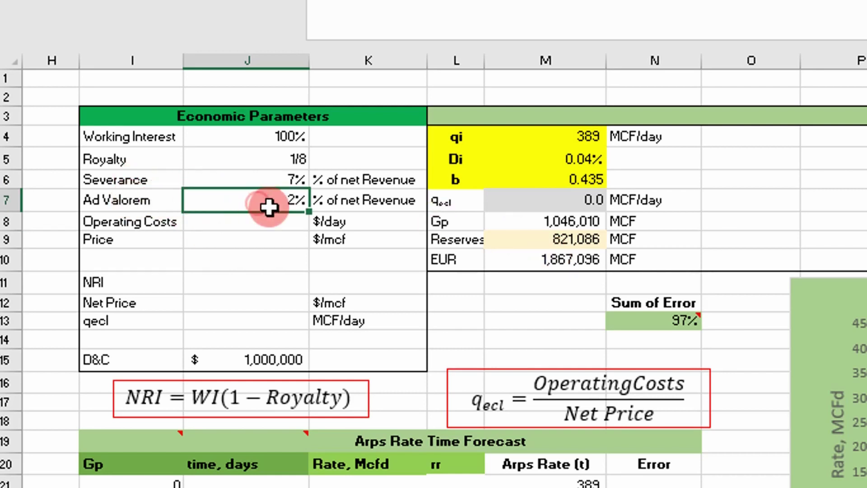
pyautogui.click(265, 225)
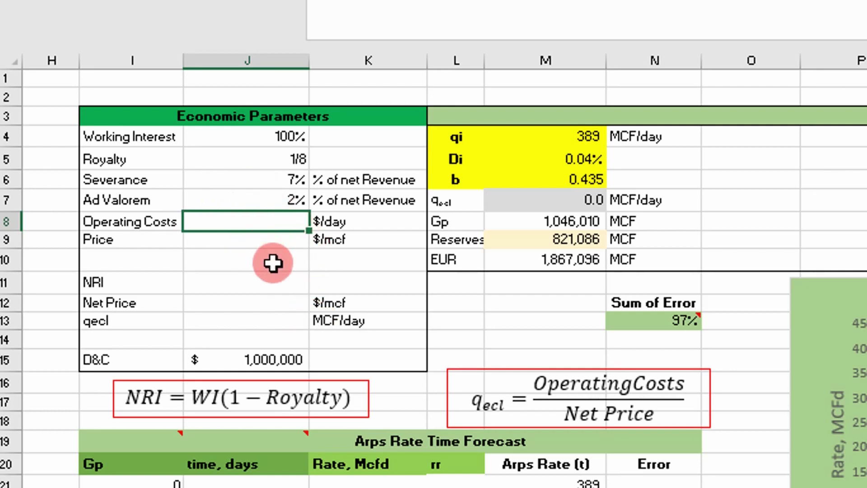
pyautogui.press('Return')
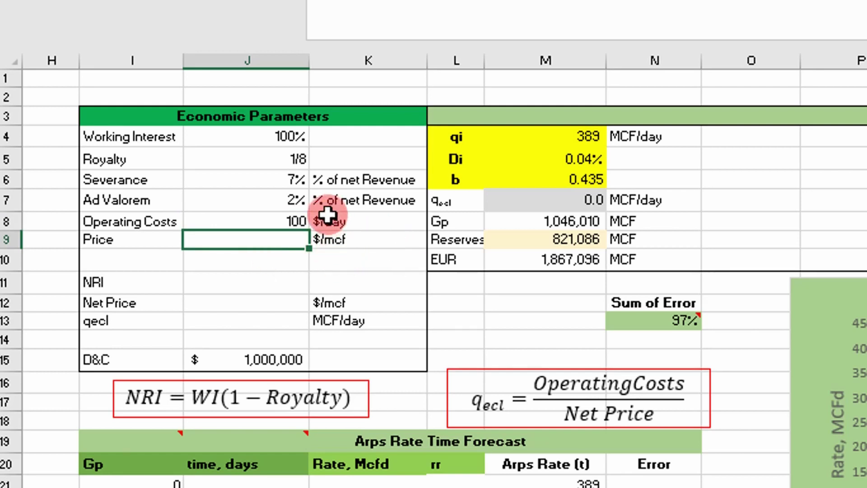
pyautogui.click(273, 214)
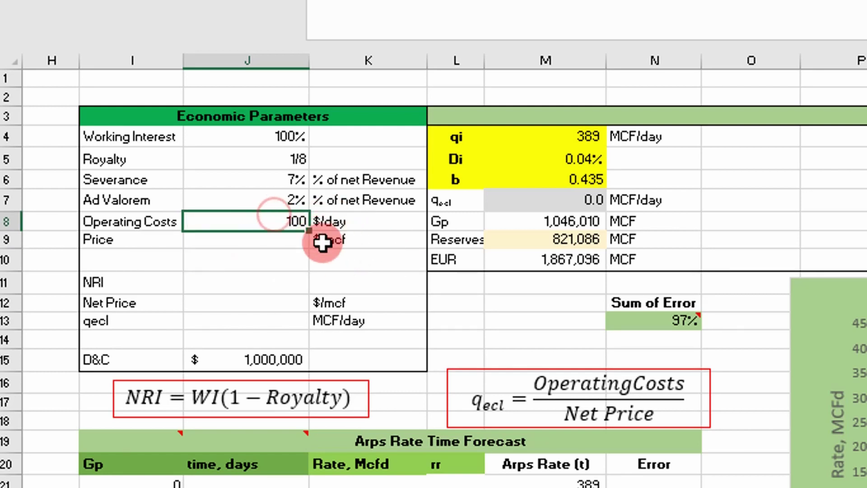
pyautogui.click(226, 242)
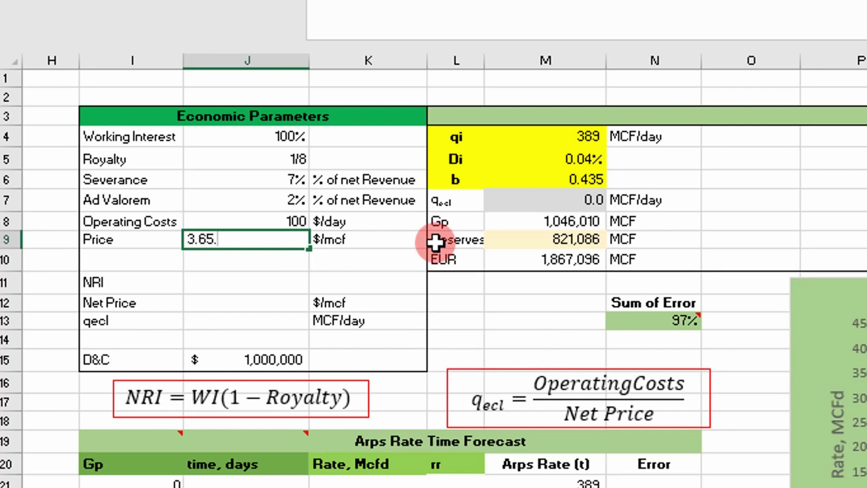
pyautogui.press('Return')
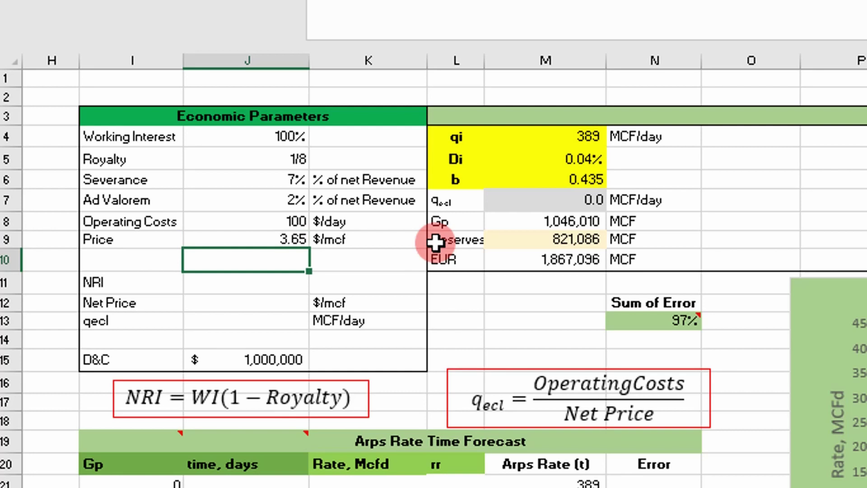
pyautogui.click(254, 242)
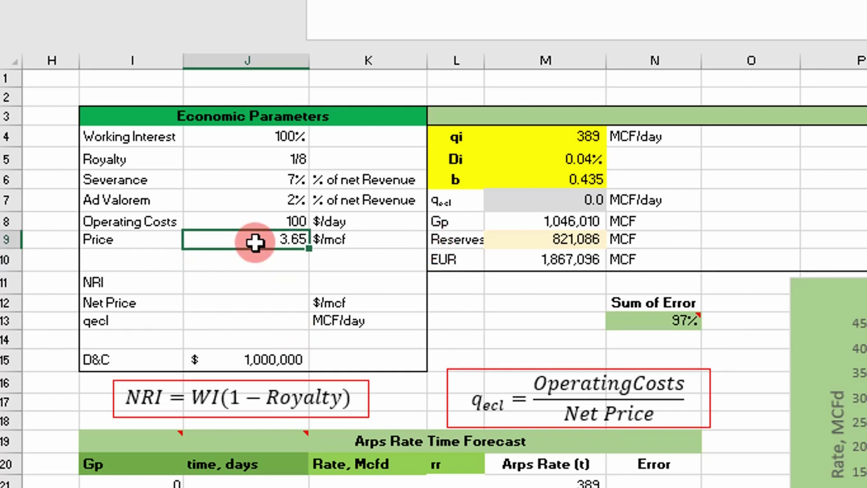
# Step: Start the NRI formula in J11 as =J4*(1-J5)
pyautogui.click(250, 282)
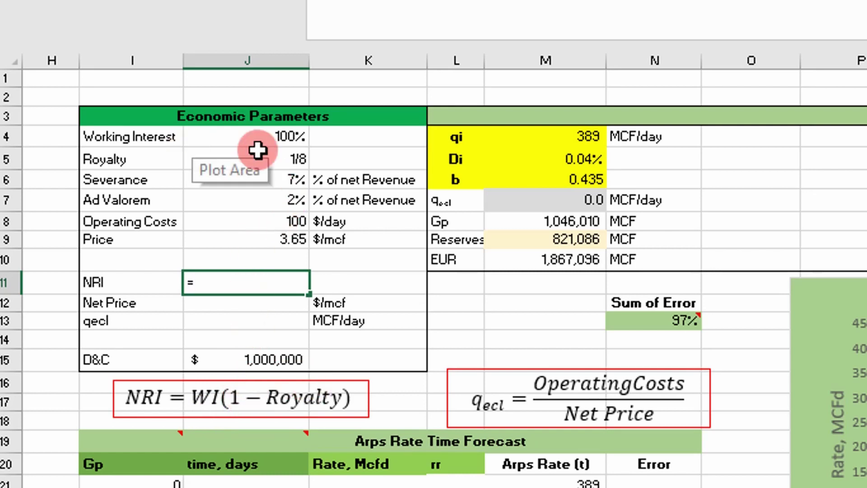
pyautogui.click(277, 137)
pyautogui.write('*(1-')
pyautogui.click(296, 159)
# Step: Complete the NRI formula =J4*(1-J5), giving 7/8
pyautogui.write(')')
pyautogui.press('Return')
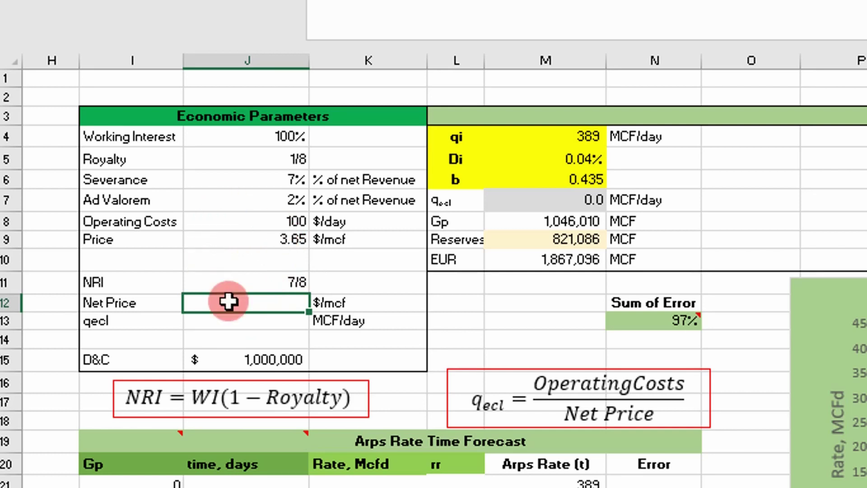
pyautogui.click(277, 238)
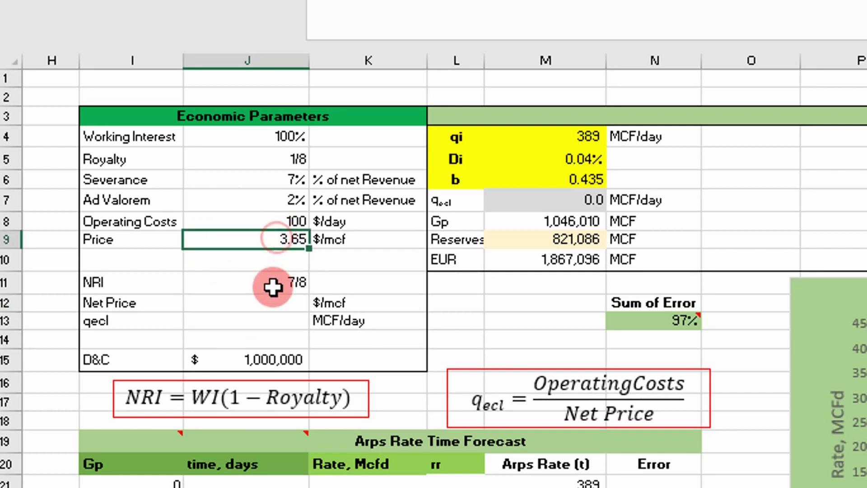
pyautogui.click(268, 300)
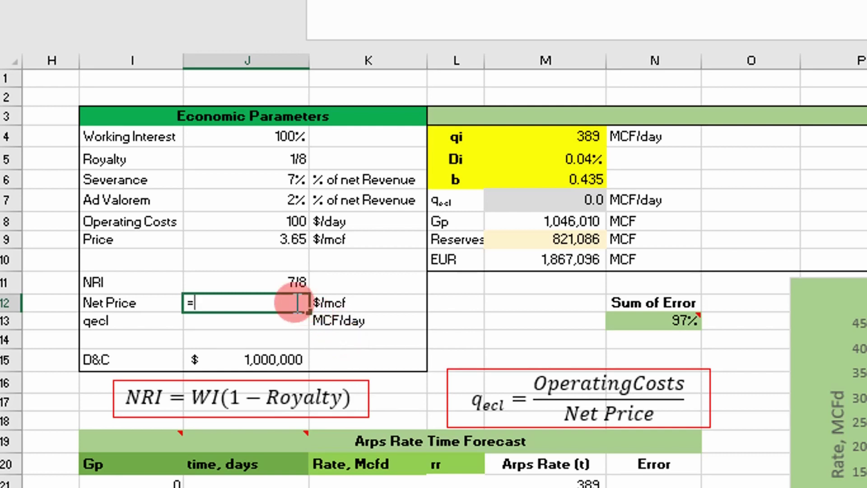
# Step: Enter Net Price in J12 as =J11*J9*(1-J6-J7), giving 2.91 $/mcf
pyautogui.click(298, 288)
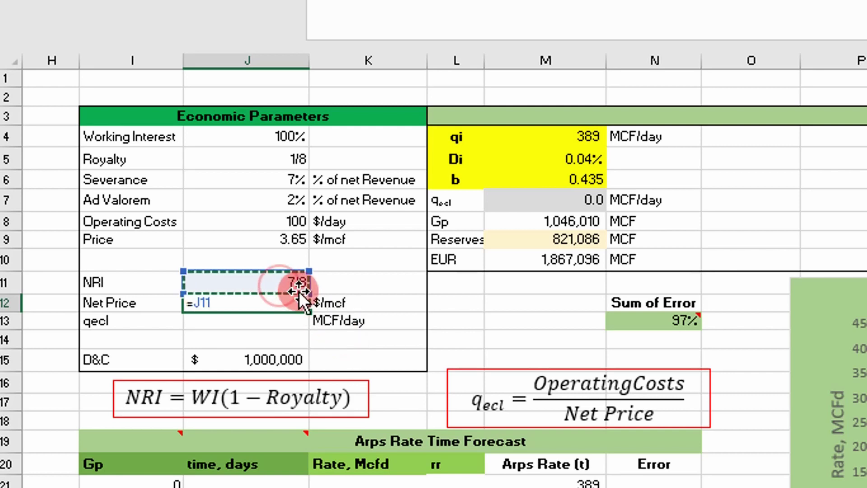
pyautogui.write('*')
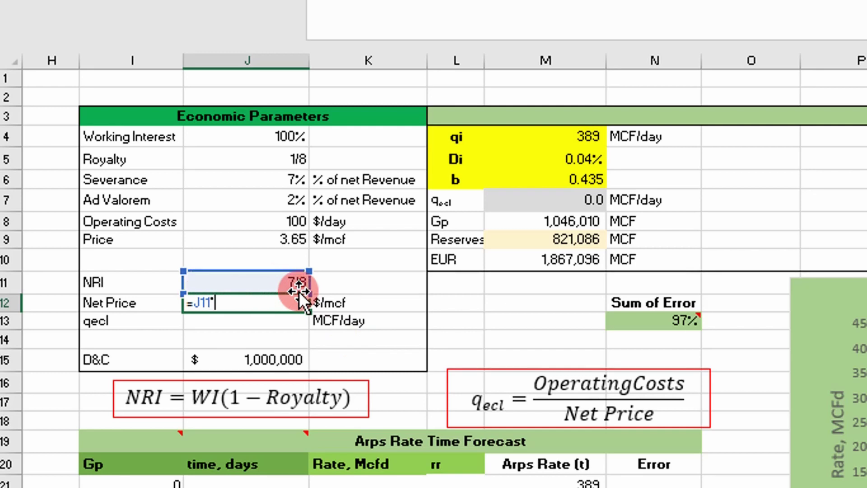
pyautogui.click(290, 251)
pyautogui.write('*')
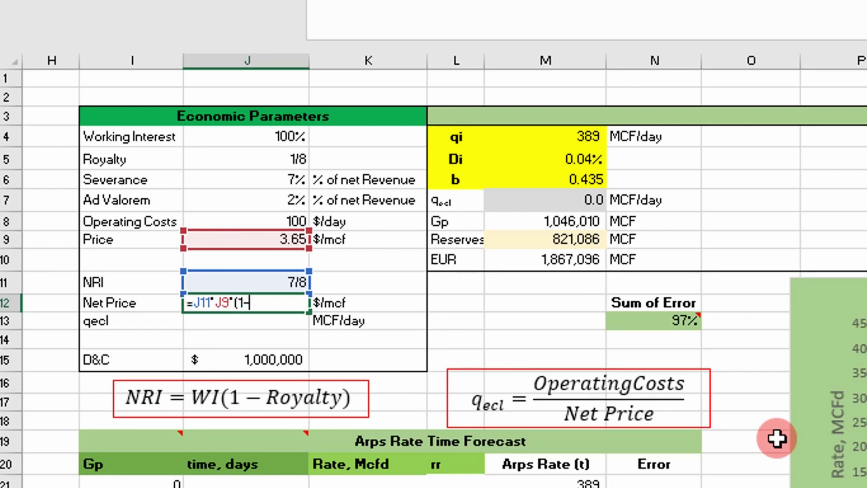
pyautogui.write('(1-')
pyautogui.click(294, 184)
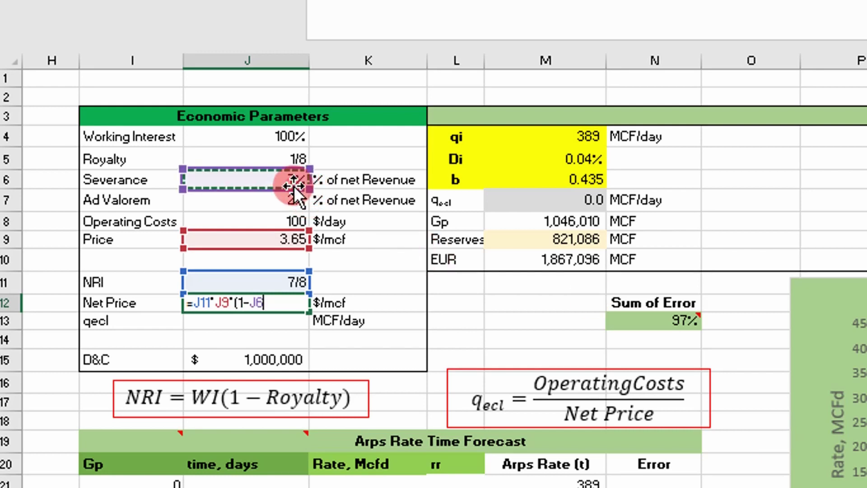
pyautogui.write('-')
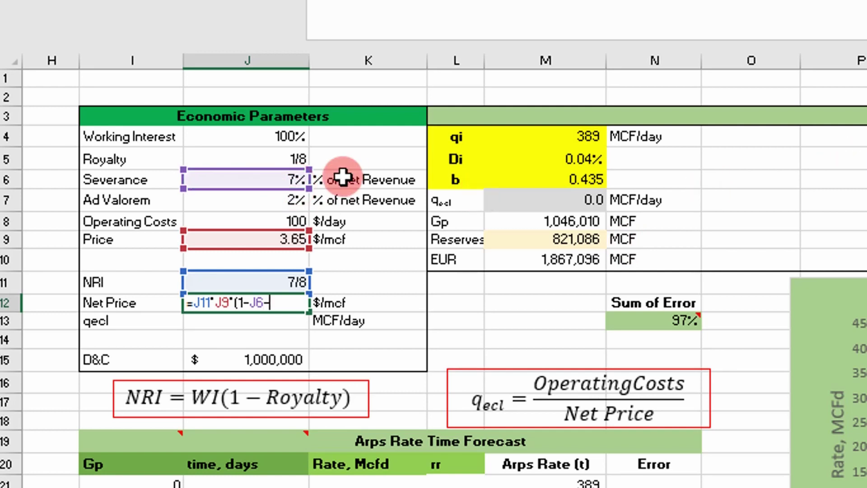
pyautogui.click(290, 197)
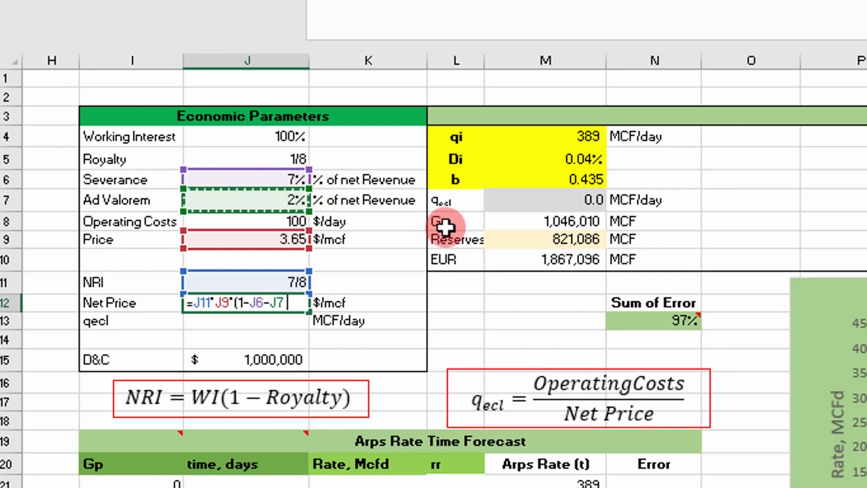
pyautogui.press('Return')
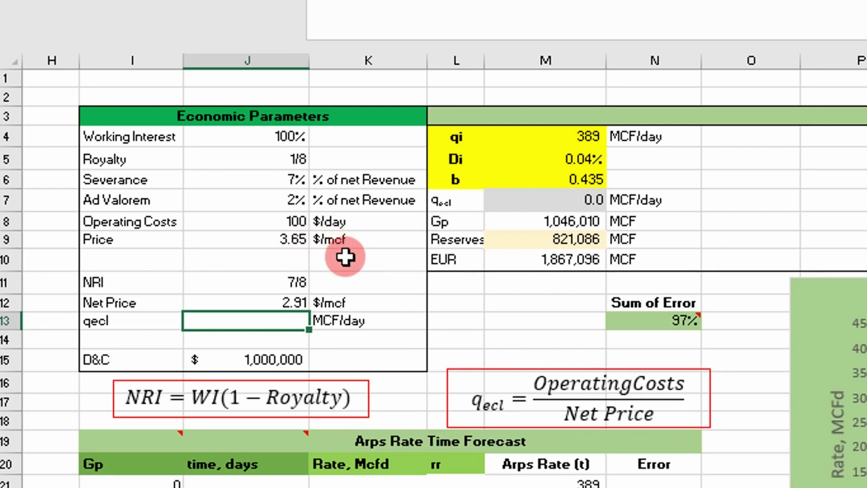
pyautogui.click(286, 303)
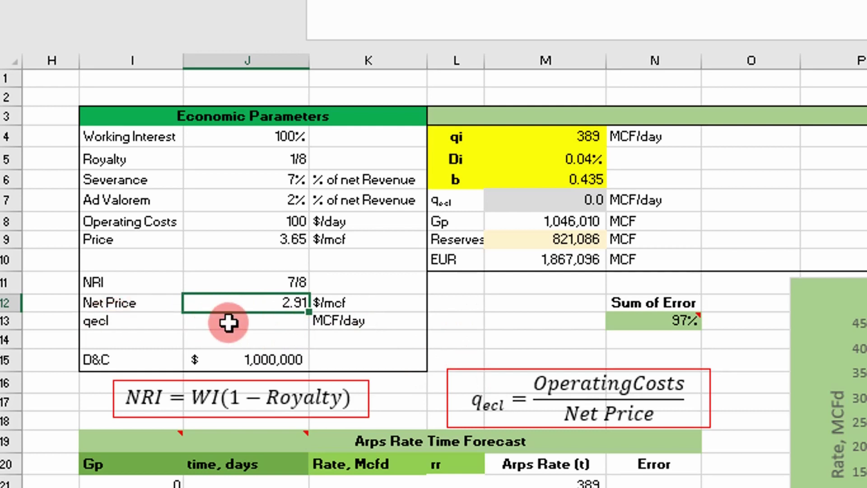
# Step: Enter qecl in J13 as =J8/J12, giving 34.4 MCF/day
pyautogui.click(279, 320)
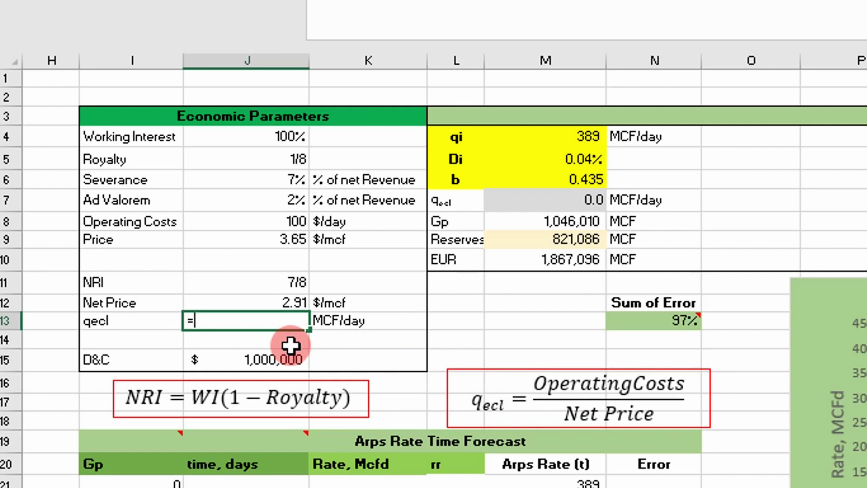
pyautogui.click(272, 219)
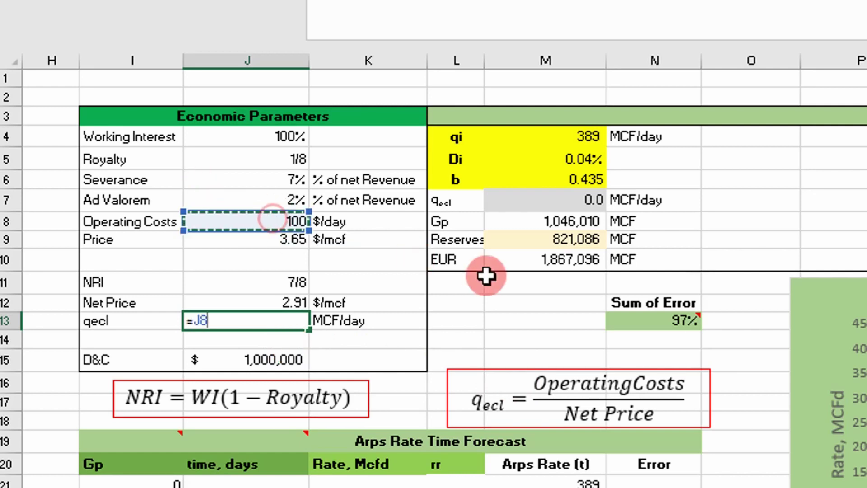
pyautogui.write('/')
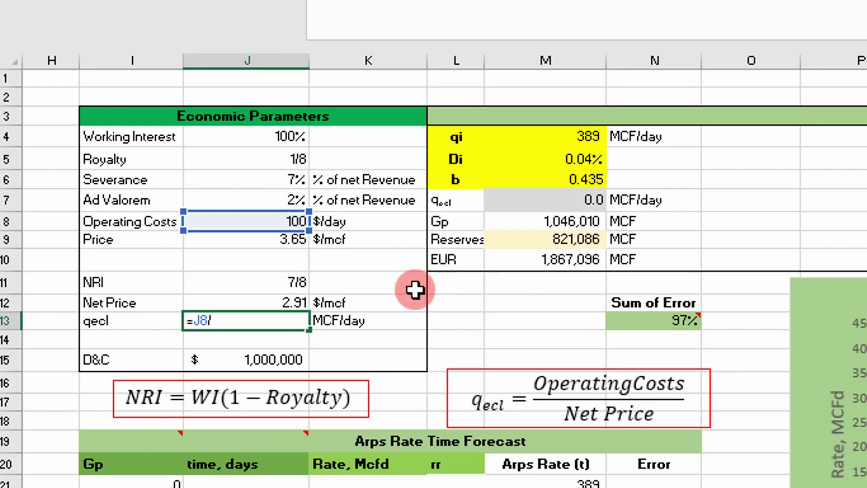
pyautogui.click(263, 302)
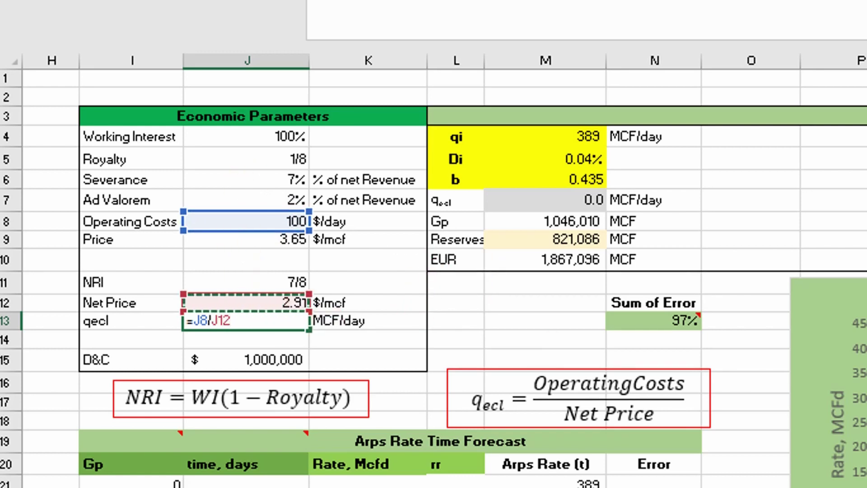
pyautogui.press('Return')
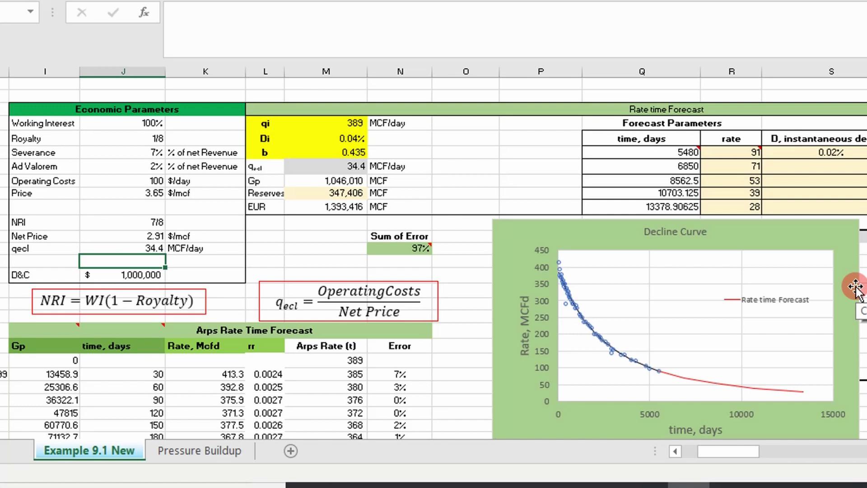
pyautogui.click(193, 248)
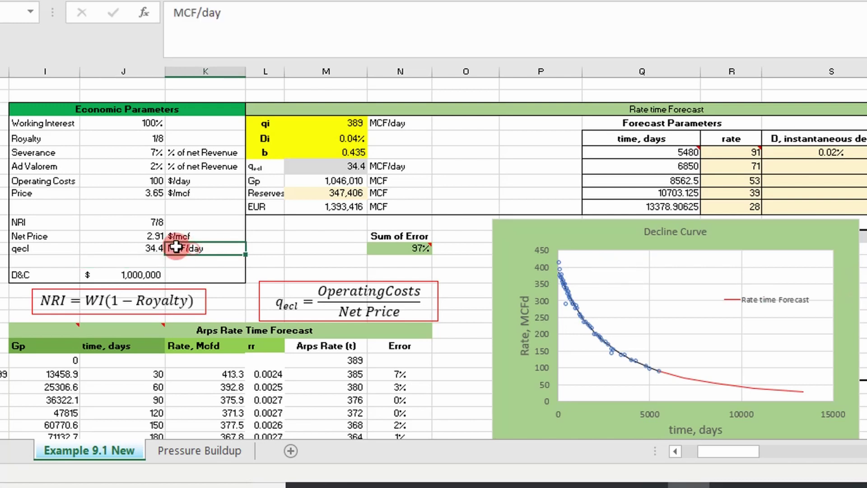
pyautogui.click(141, 246)
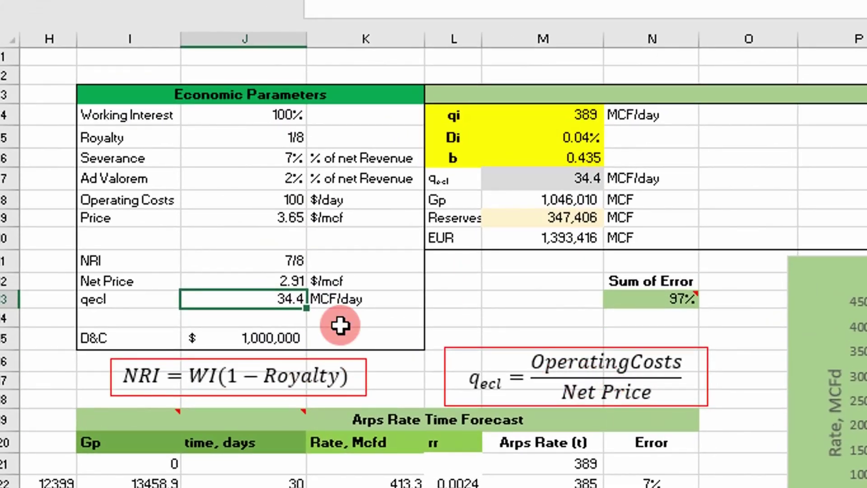
pyautogui.click(466, 294)
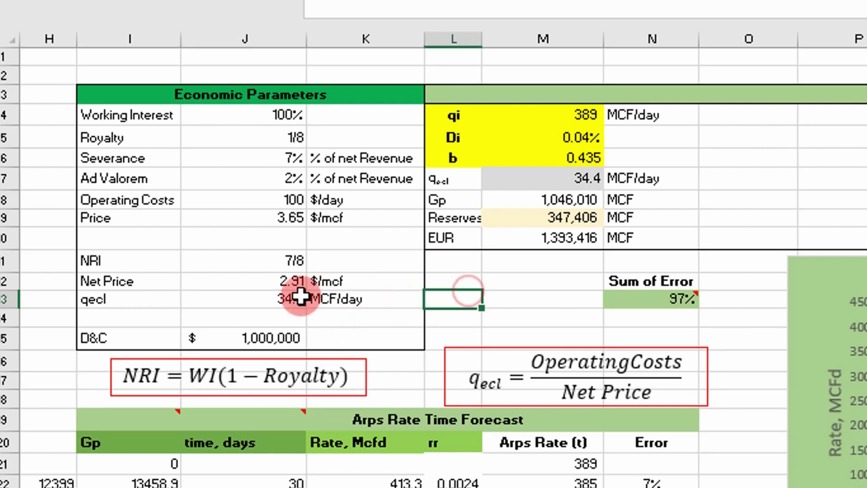
pyautogui.moveTo(261, 327); pyautogui.dragTo(298, 249)
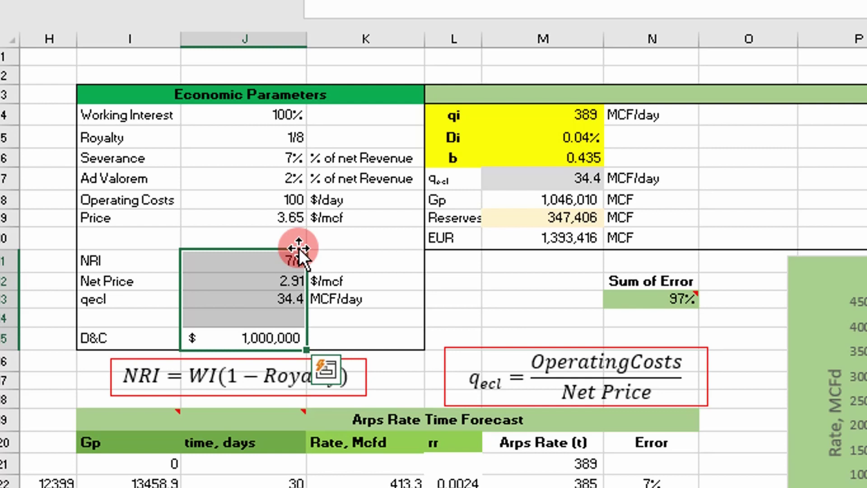
# Step: Link the forecast's qecl cell M7 to J13 with =J13, reading 34.4 MCF/day
pyautogui.click(555, 184)
pyautogui.write('=')
pyautogui.click(274, 301)
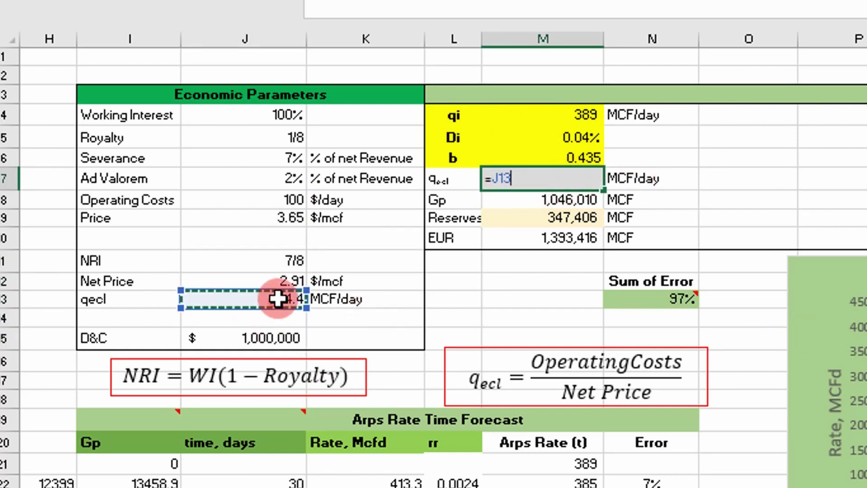
pyautogui.press('Return')
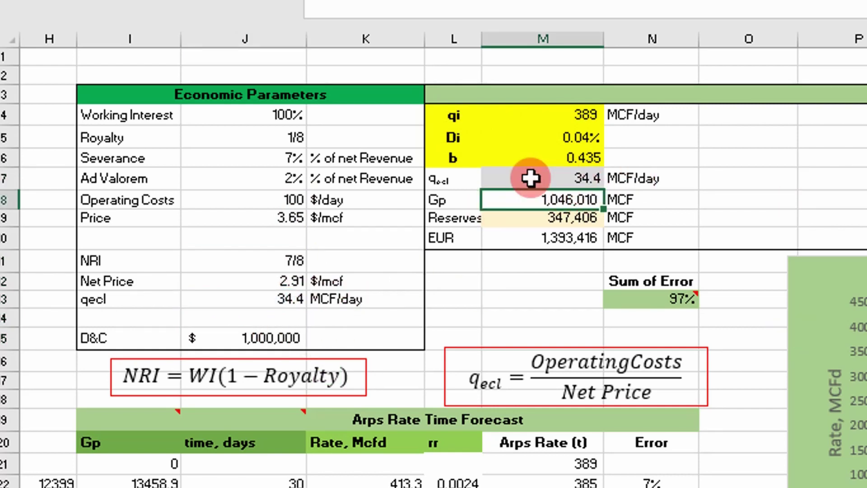
pyautogui.moveTo(436, 179); pyautogui.dragTo(587, 186)
pyautogui.click(560, 180)
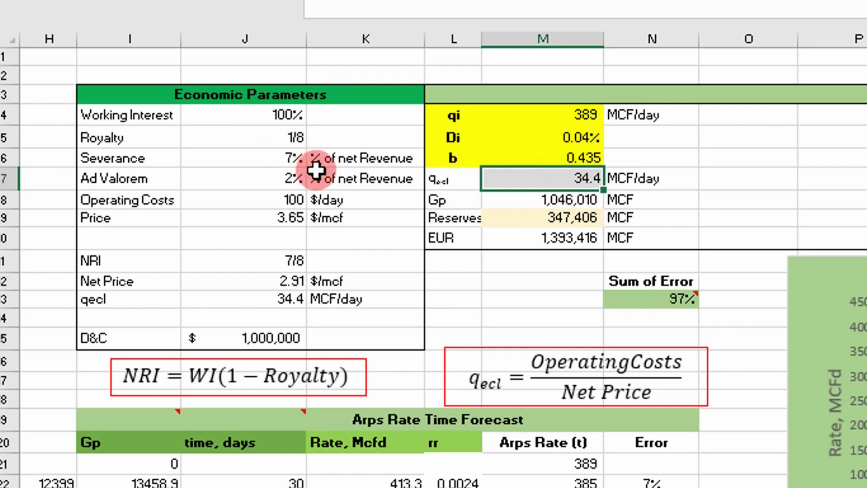
# Step: Test an 80% working interest, then undo to restore 100%
pyautogui.click(277, 116)
pyautogui.write('80')
pyautogui.press('Return')
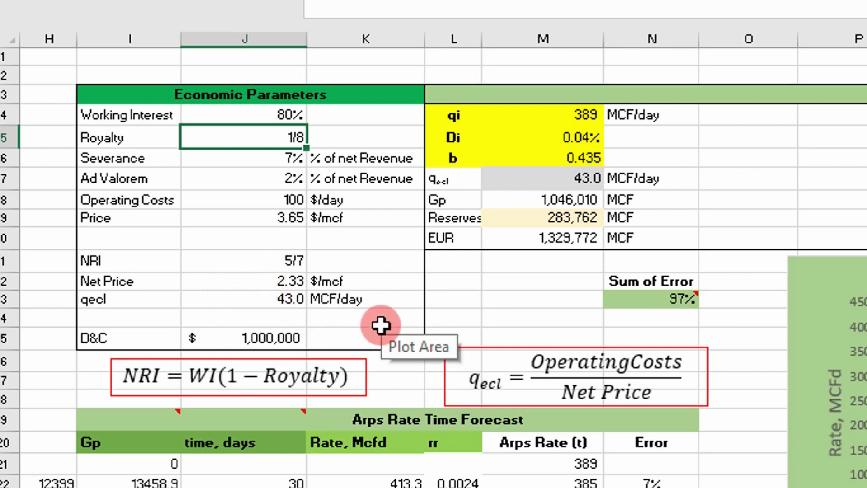
pyautogui.hotkey('ctrl', 'z')
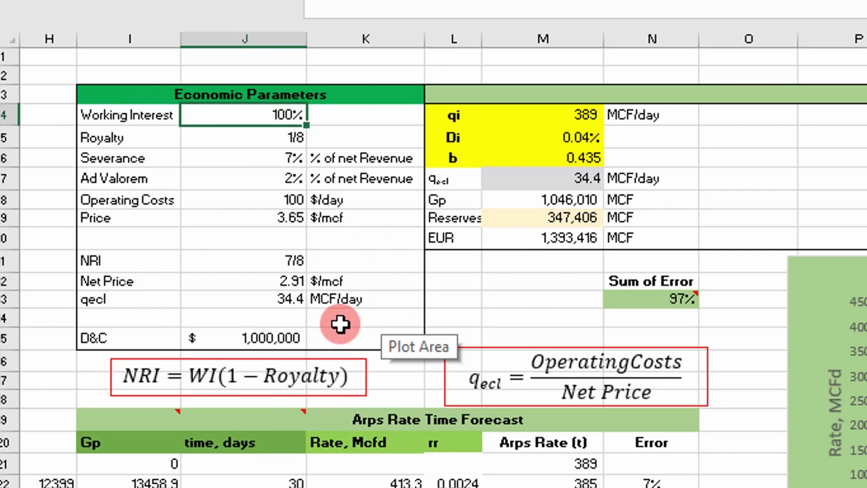
pyautogui.click(472, 296)
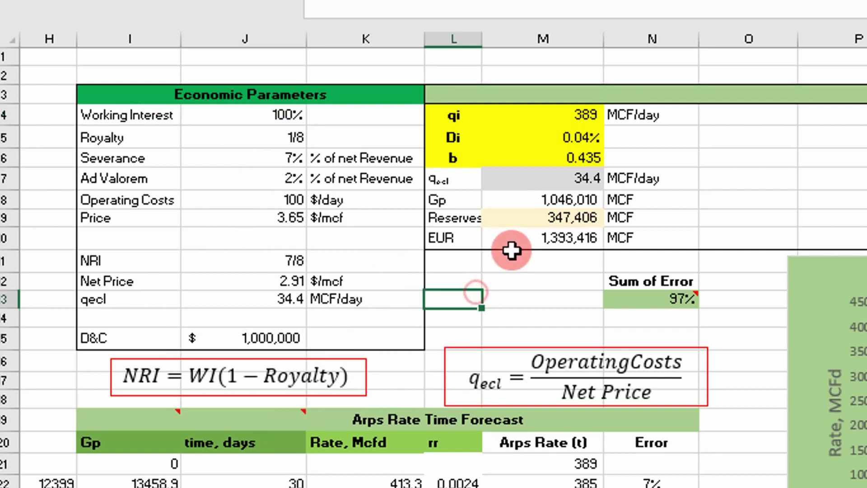
pyautogui.click(524, 266)
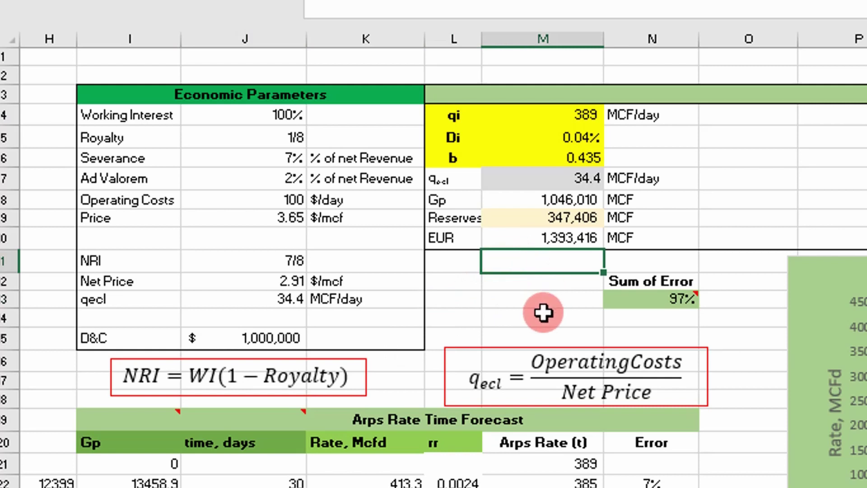